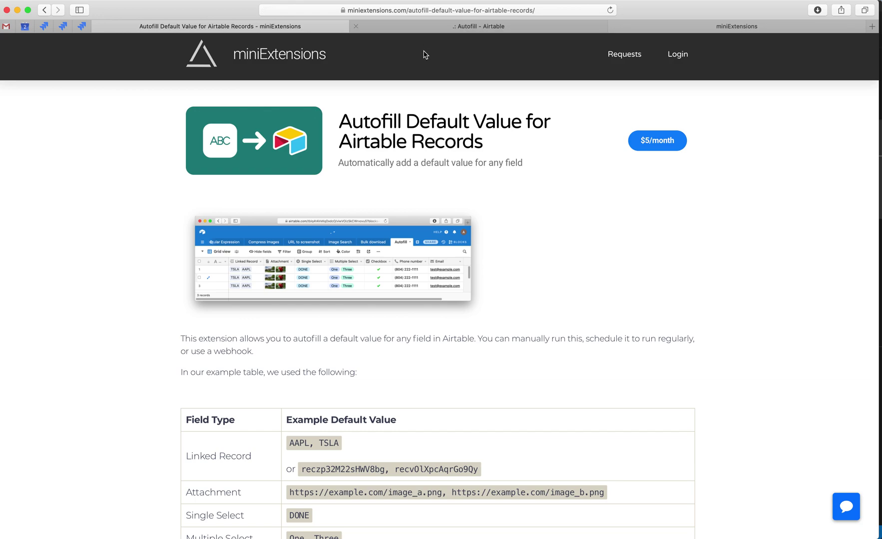
Switch to the Airtable Autofill table, where only row 1 holds sample values.
left_click(420, 26)
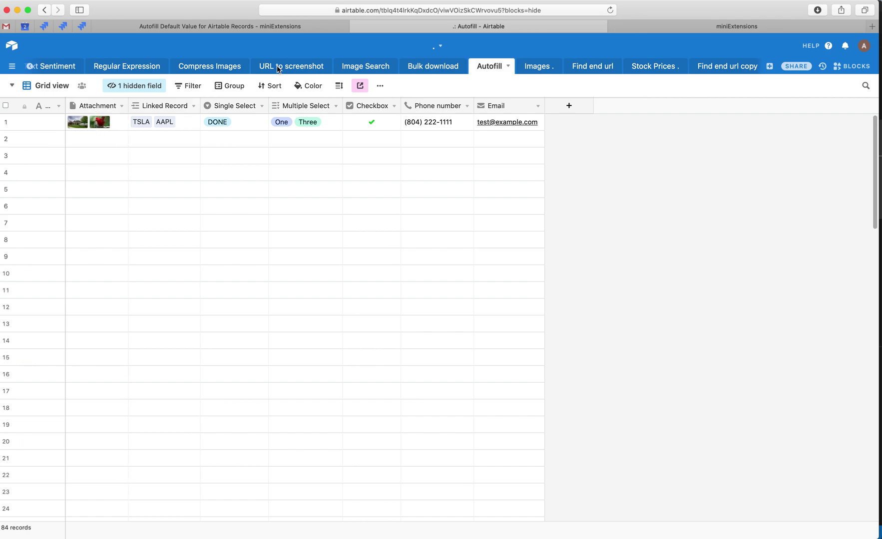
Review the two sample image URLs set as the Attachment default value.
left_click(664, 24)
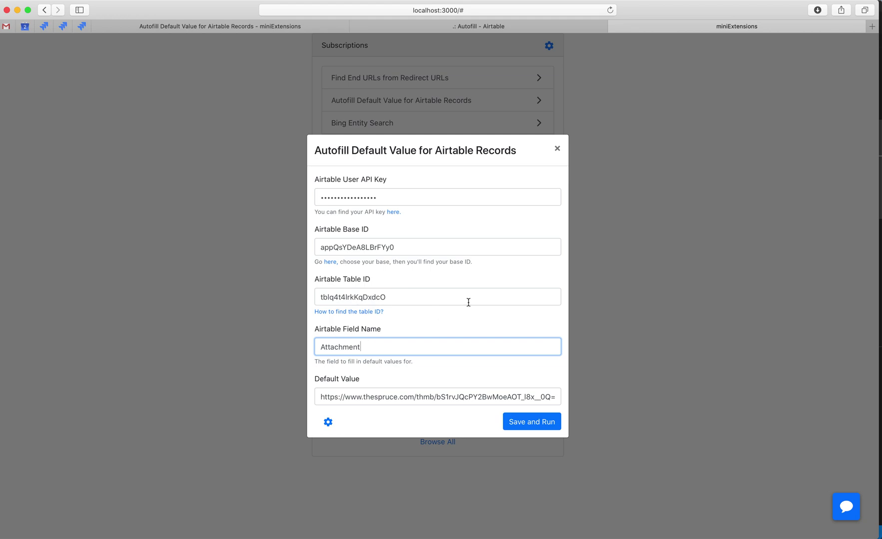
left_click(500, 28)
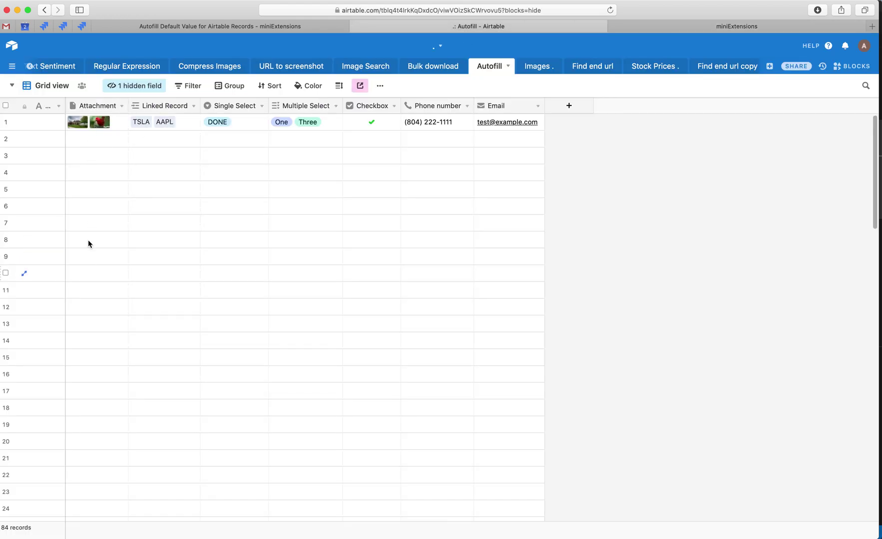
left_click(775, 28)
left_click_drag(342, 396, 469, 397)
left_click(470, 397)
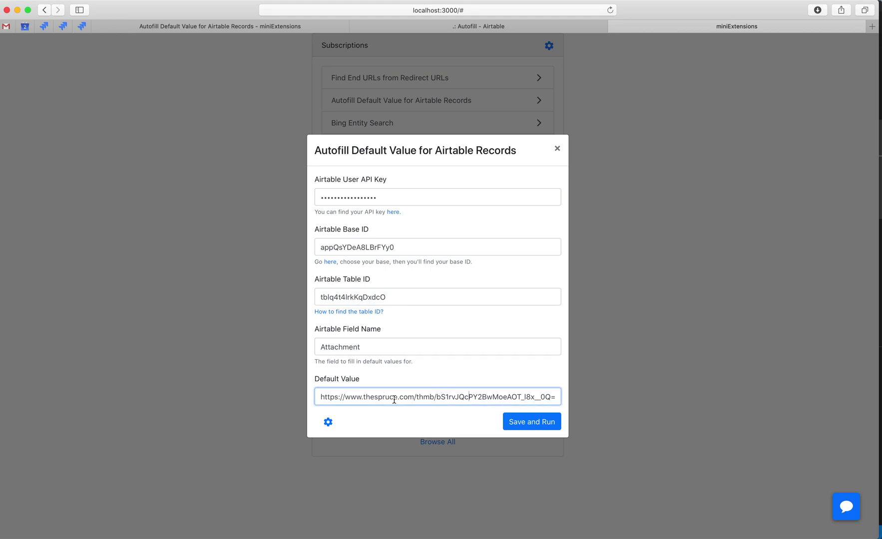
left_click_drag(409, 396, 502, 394)
left_click(501, 396)
Run the Attachment autofill, check the rows fill with images, and open the Linked Record field settings.
left_click(515, 420)
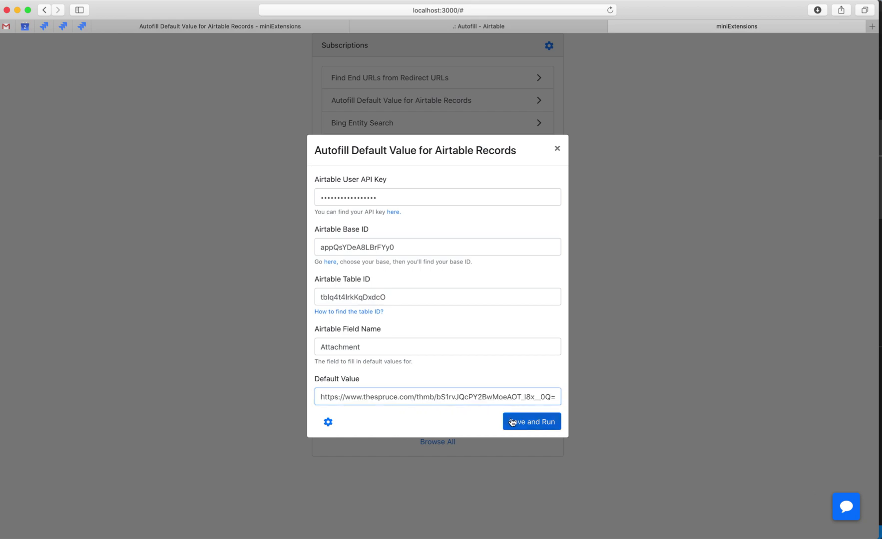
left_click(502, 28)
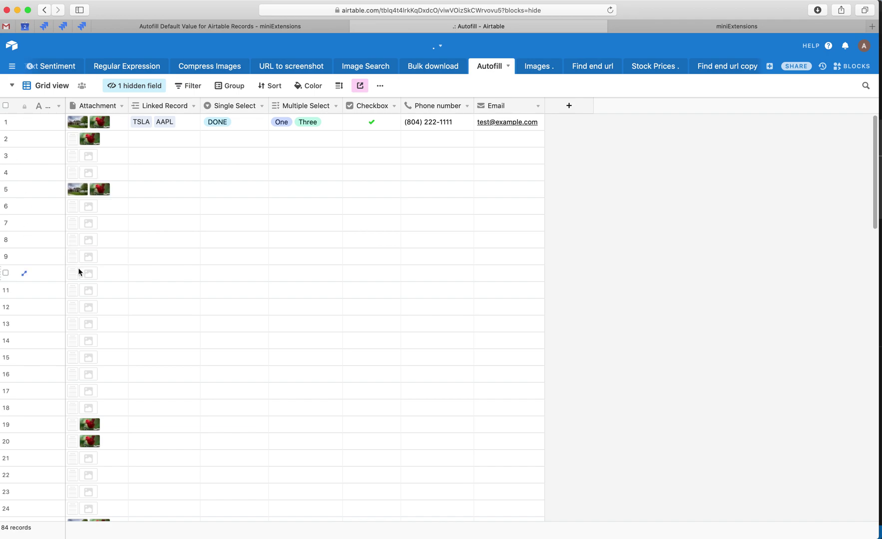
double_click(155, 110)
key("super+c")
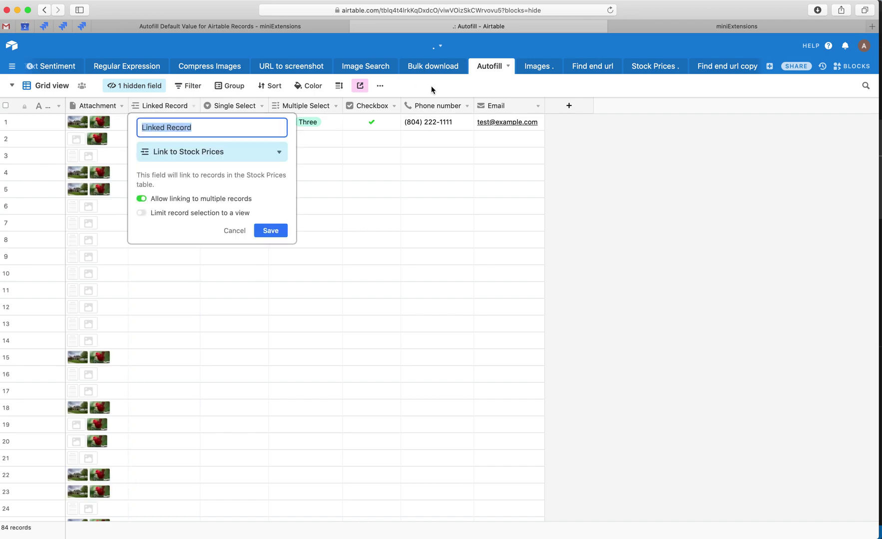
Set the autofill Field Name to Linked Record and copy row 1's TSLA, AAPL value.
left_click(679, 26)
double_click(363, 346)
key("super+v")
key("ctrl+shift+Tab")
key("Escape")
left_click(180, 122)
key("super+c")
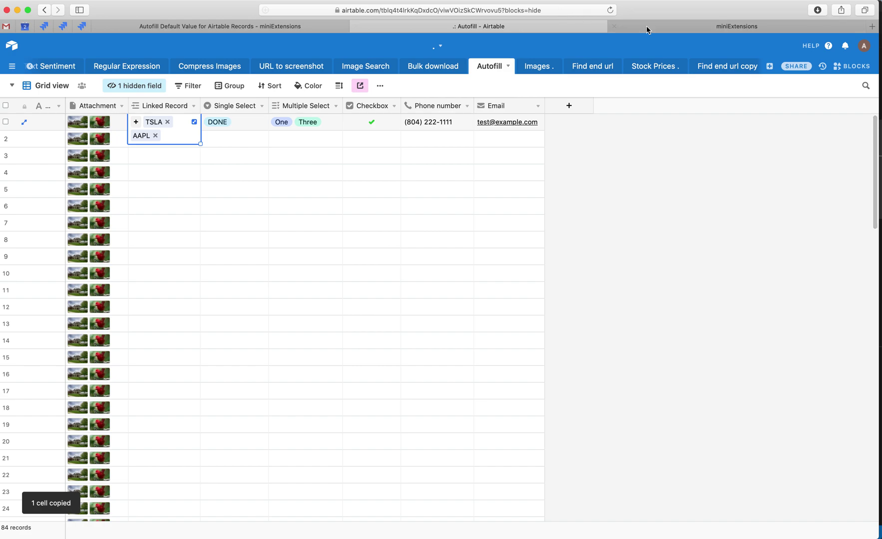
Run the Linked Record autofill with AAPL, TSLA as the default value.
left_click(679, 26)
triple_click(396, 397)
key("super+v")
left_click(531, 421)
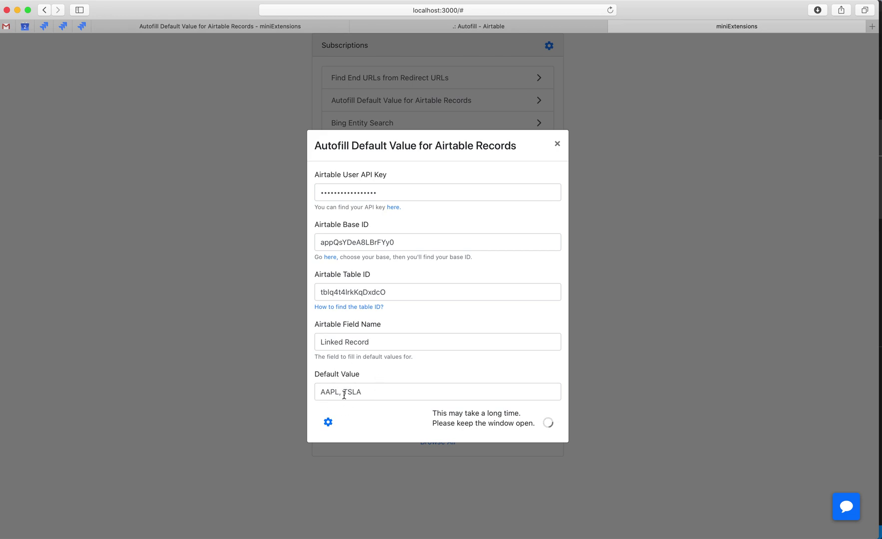
left_click(427, 24)
Select the Single Select column and open its field settings.
left_click(236, 146)
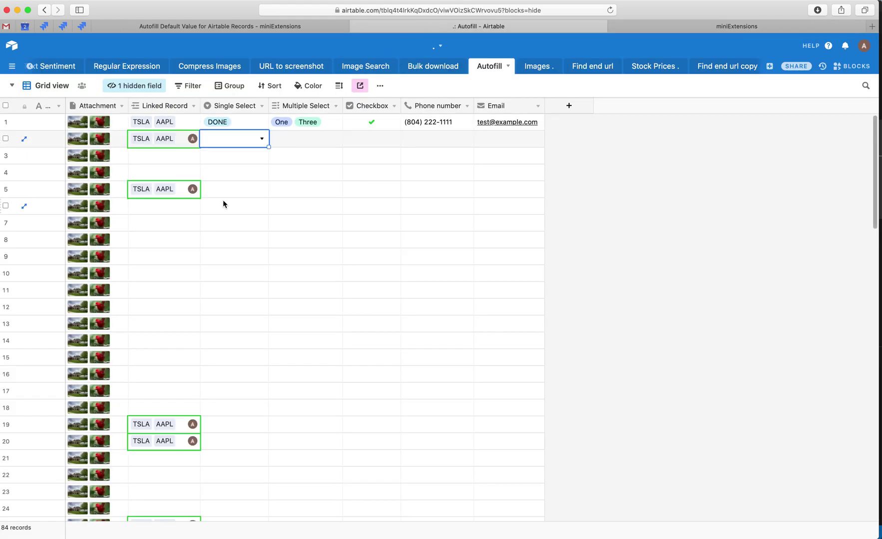
left_click(240, 104)
double_click(240, 104)
Autofill DONE into the Single Select field for all records.
left_click(661, 28)
triple_click(384, 344)
key("super+v")
triple_click(364, 397)
type("DONE")
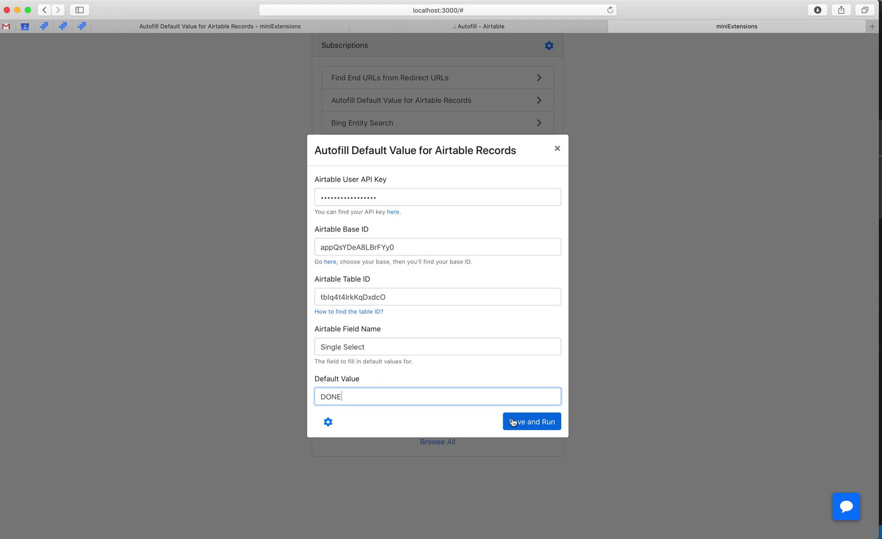
left_click(516, 425)
Set the autofill Field Name to Multiple Select.
key("ctrl+shift+Tab")
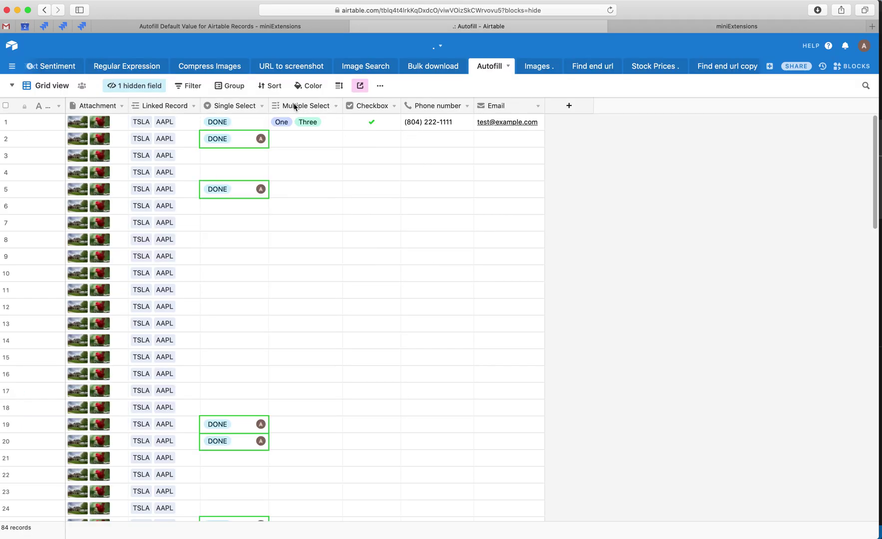
double_click(296, 106)
key("ctrl+Tab")
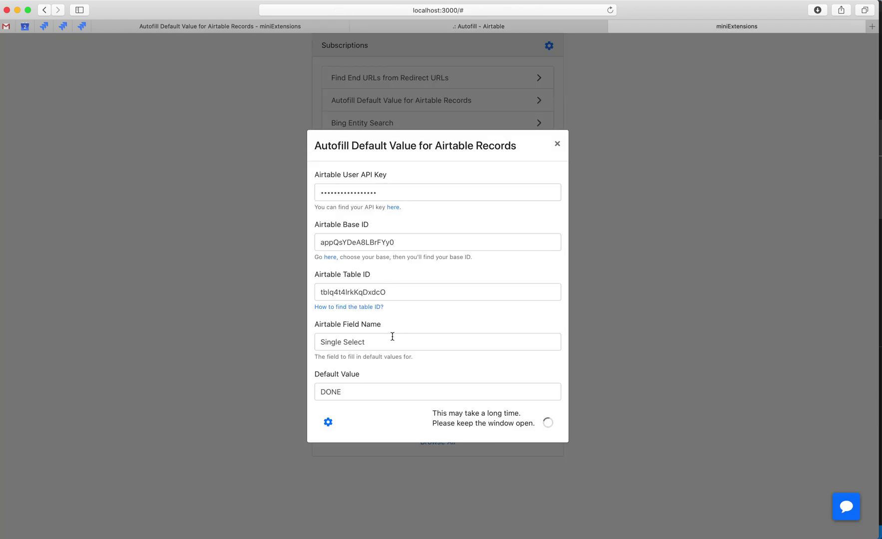
triple_click(392, 340)
key("super+v")
Copy row 1's One, Three value and run the Multiple Select autofill with it.
key("ctrl+shift+Tab")
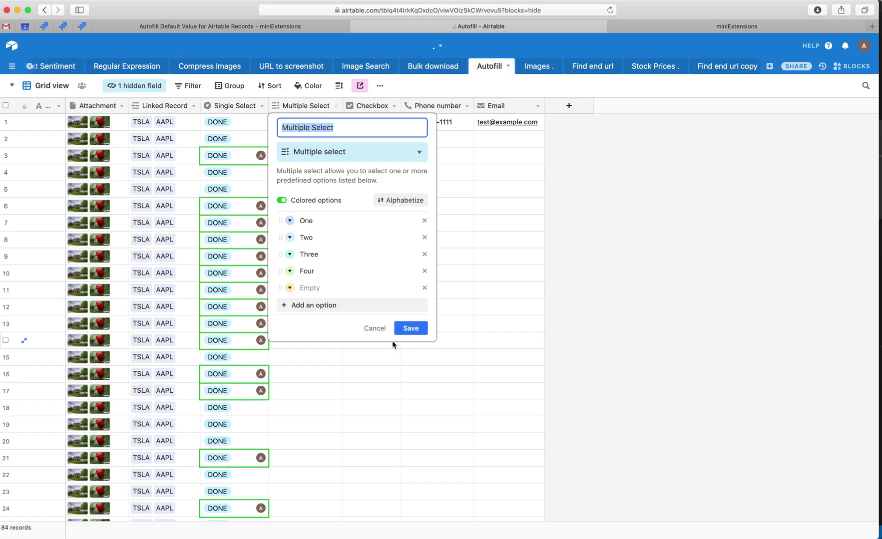
key("Escape")
left_click(327, 122)
key("super+c")
key("ctrl+Tab")
triple_click(376, 396)
key("super+v")
left_click(525, 422)
Open the Checkbox field settings in Airtable to copy its name.
key("ctrl+shift+Tab")
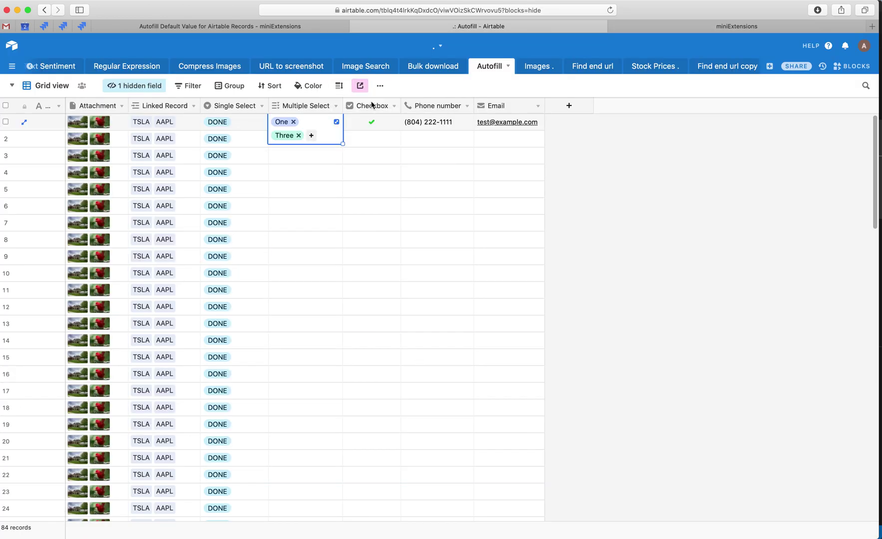
double_click(372, 104)
key("ctrl+Tab")
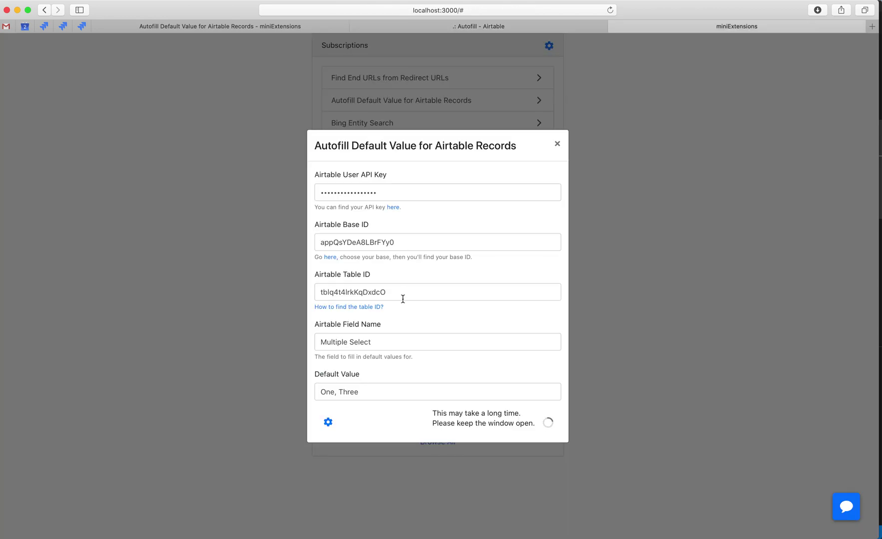
Autofill a ticked Checkbox (default value true) into every record.
triple_click(394, 346)
key("super+v")
left_click(392, 399)
triple_click(392, 399)
type("true")
left_click(534, 422)
Look up the Phone number field's name in Airtable.
key("ctrl+shift+Tab")
left_click(499, 305)
left_click(437, 106)
double_click(437, 106)
key("Escape")
Run the Phone number autofill with row 1's sample phone number as default.
left_click(685, 29)
double_click(374, 341)
type("Phone number")
key("ctrl+shift+Tab")
key("ctrl+Tab")
left_click(390, 388)
key("super+a")
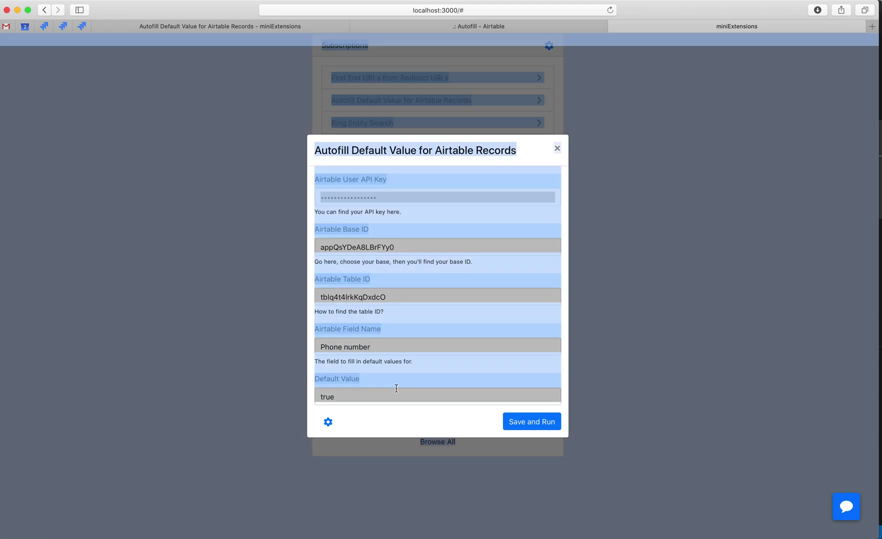
triple_click(399, 396)
key("super+v")
left_click(534, 421)
Set the autofill Field Name to Email and select row 1's email in Airtable.
key("ctrl+shift+Tab")
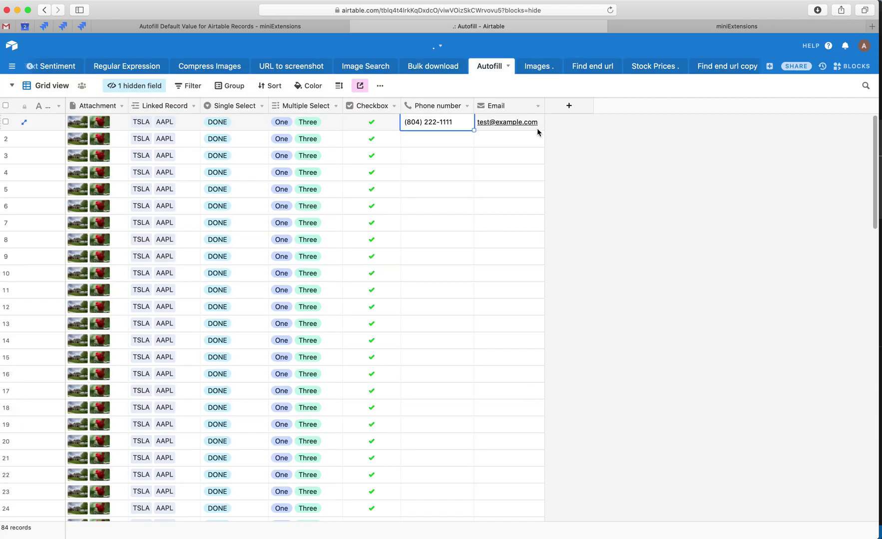
double_click(506, 107)
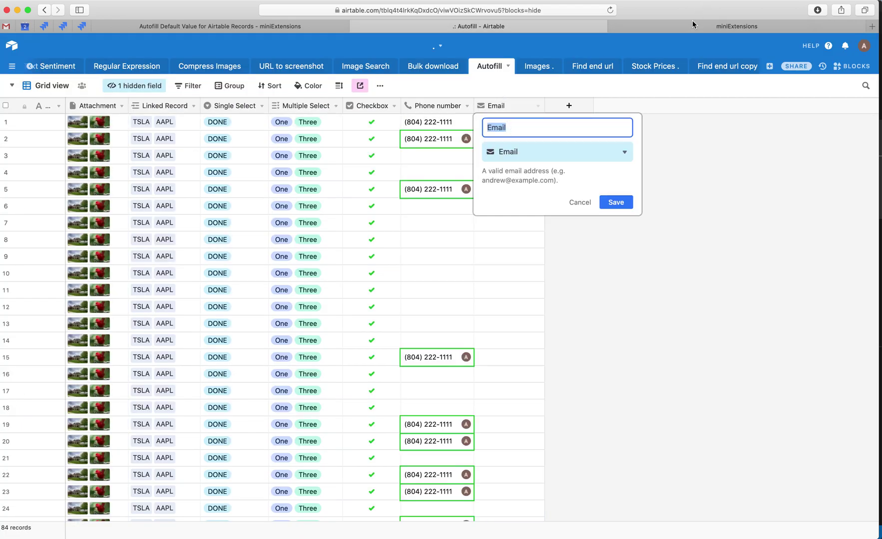
left_click(694, 26)
left_click(444, 349)
key("super+a")
type("Email")
key("ctrl+shift+Tab")
key("Escape")
left_click(505, 122)
Run the Email autofill with row 1's sample email and scroll to confirm all 84 records.
key("ctrl+Tab")
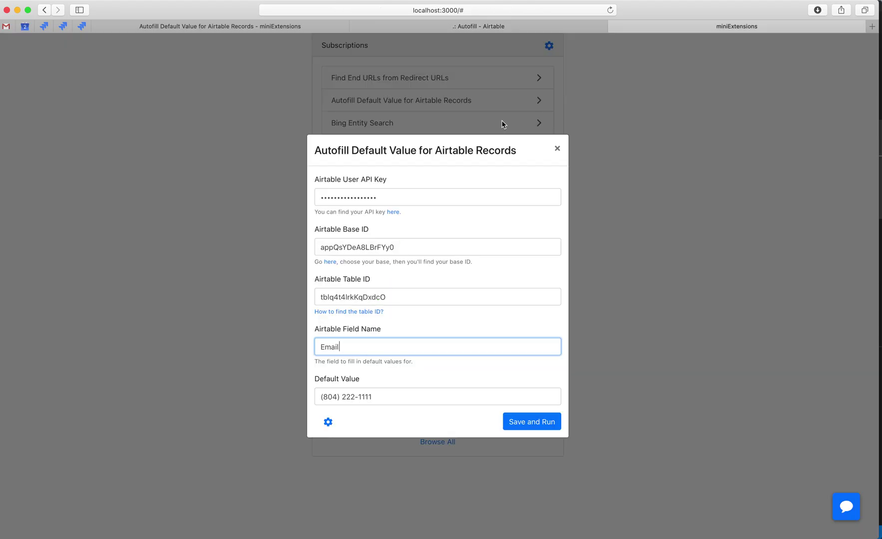
left_click(437, 402)
key("super+a")
key("super+v")
left_click(521, 427)
key("ctrl+shift+Tab")
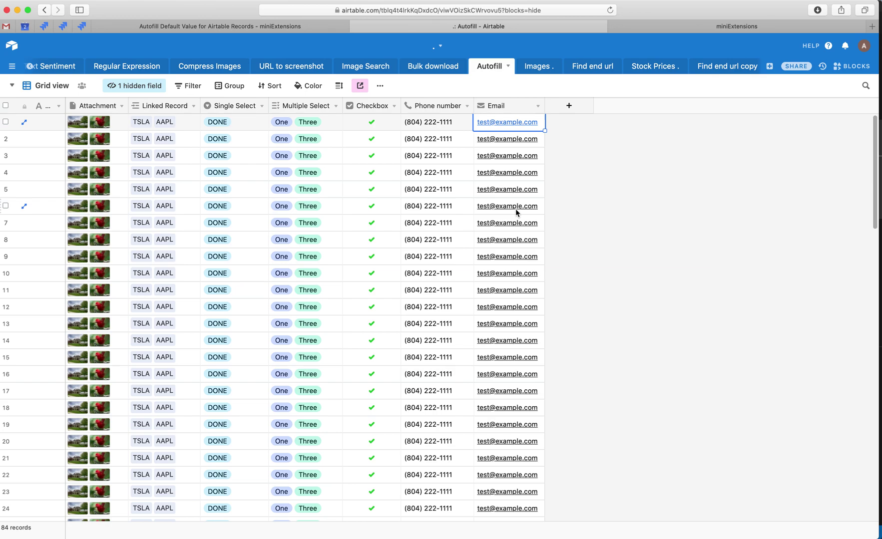
scroll(515, 208, "down", 20)
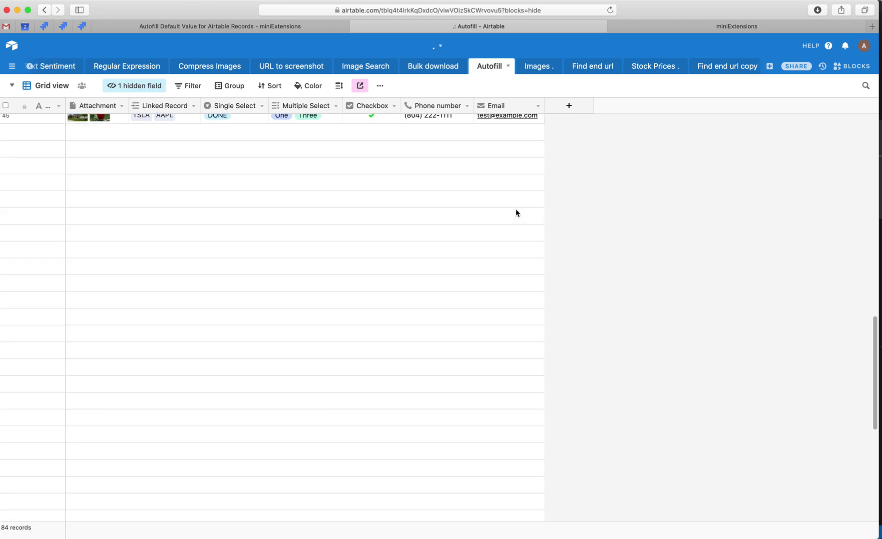
scroll(517, 213, "down", 3)
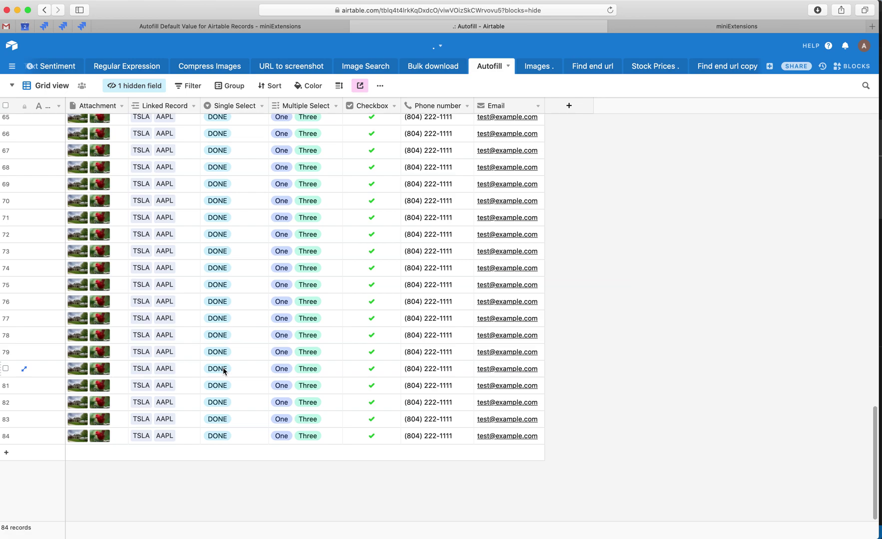
View the autofill's daily schedule and webhook settings, then return to the filled table.
left_click(719, 26)
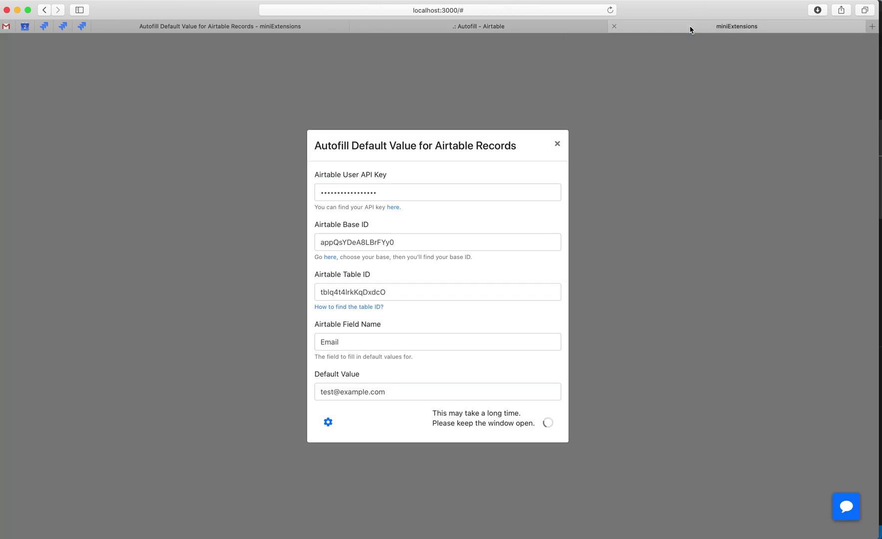
left_click(327, 424)
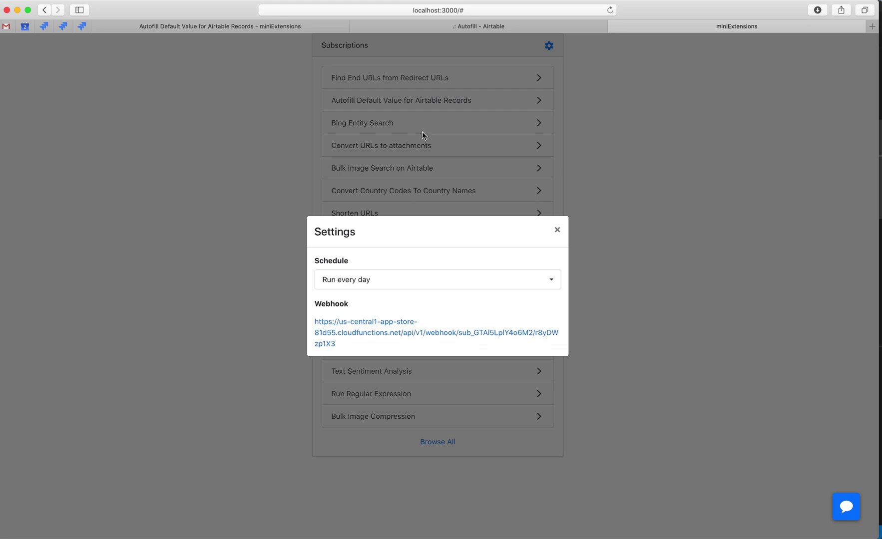
left_click(475, 26)
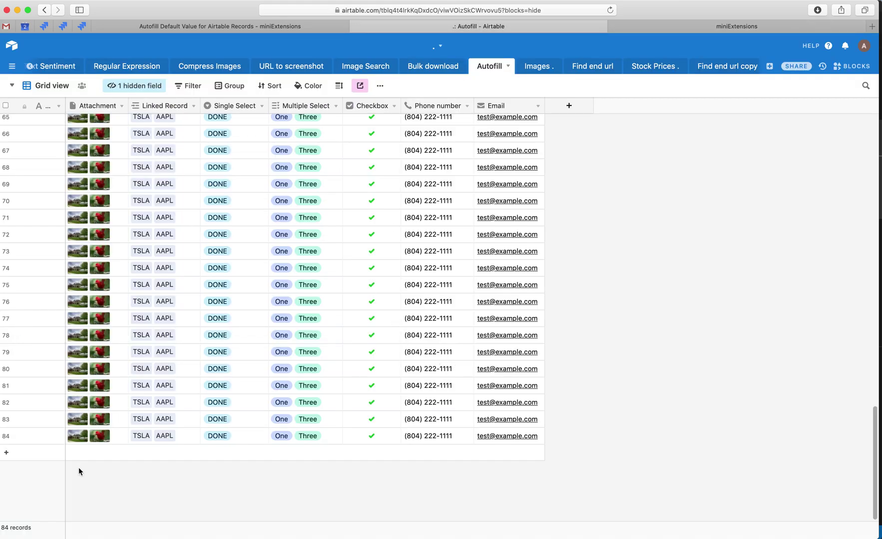